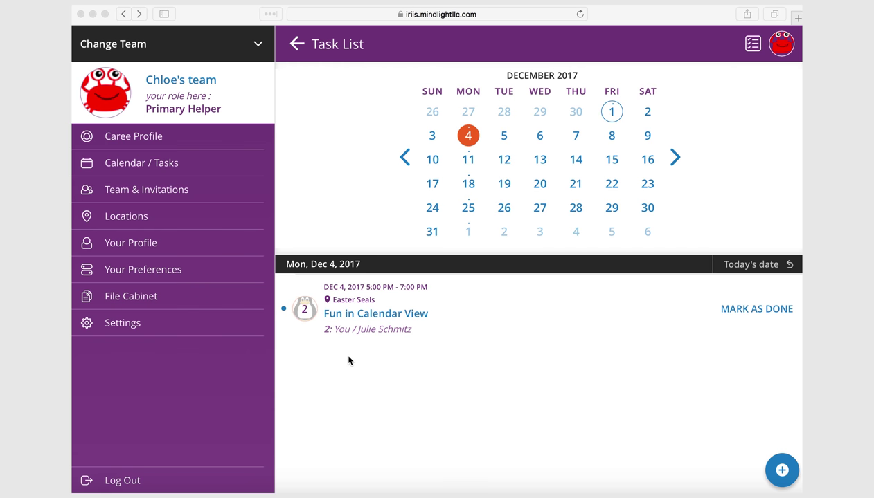
Open the empty File Cabinet library, showing no files and 0MB of 10MB used
left_click(114, 303)
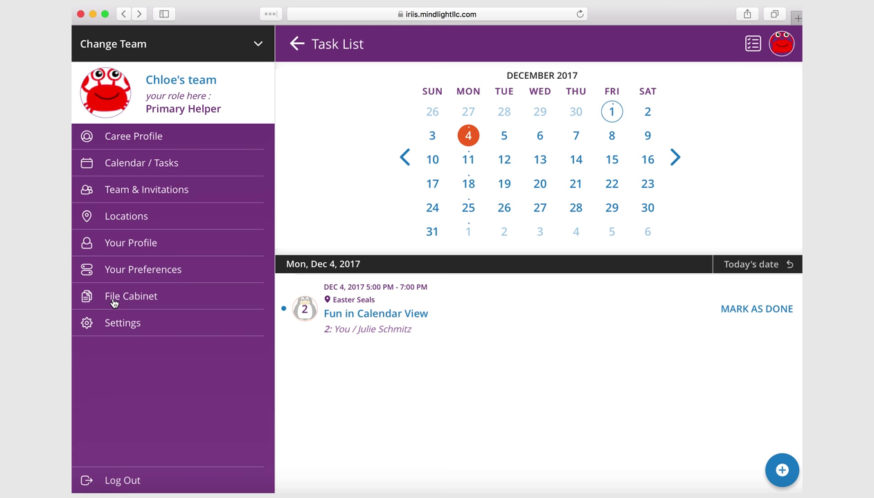
left_click(114, 302)
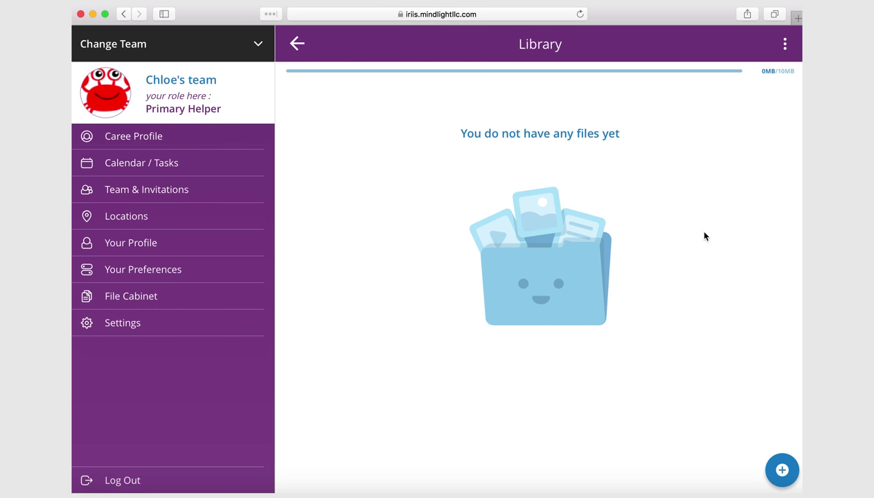
left_click(762, 72)
left_click(777, 473)
left_click(297, 45)
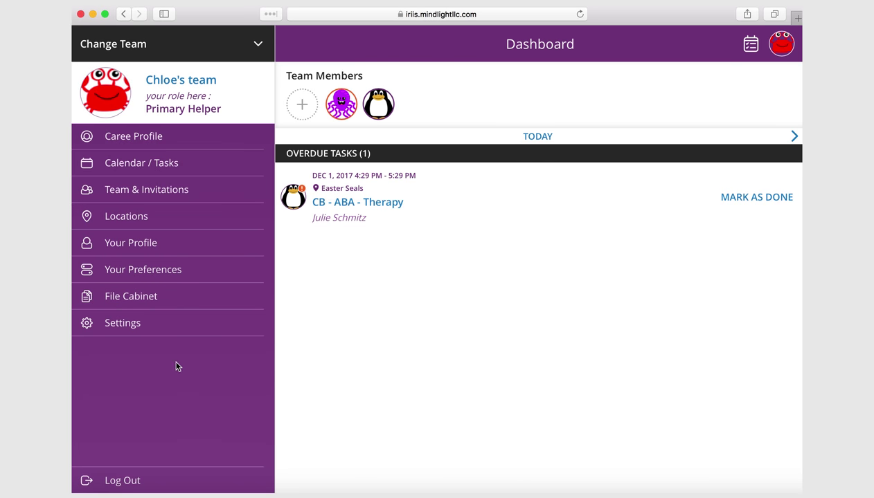
left_click(129, 298)
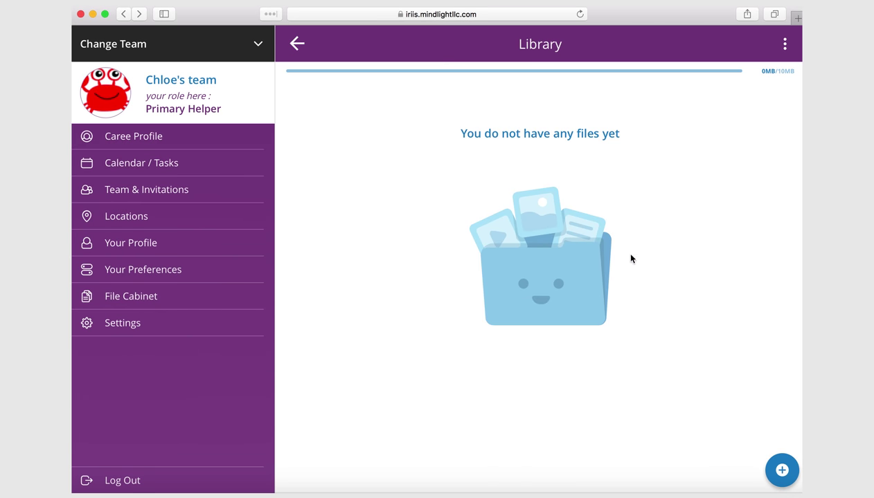
Start a new document and attach the 12 KB image tux-300px.png from Downloads
left_click(782, 472)
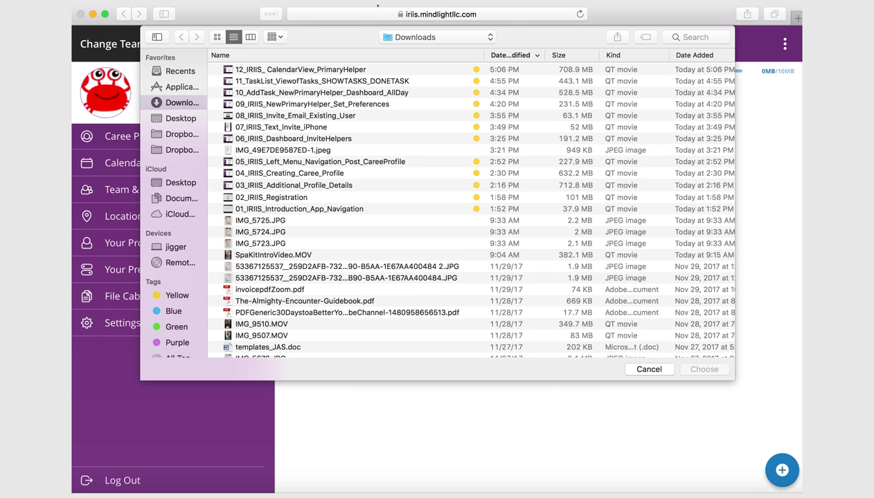
scroll(280, 229, "down", 1)
scroll(279, 230, "down", 10)
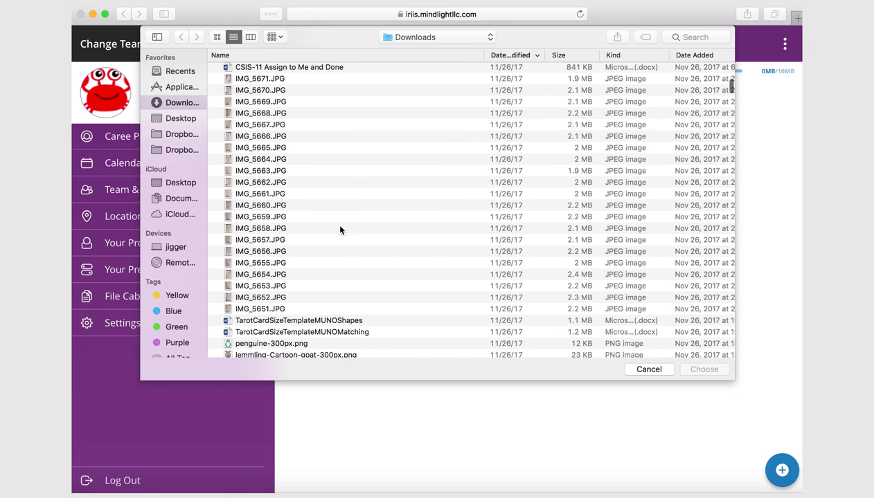
scroll(318, 293, "down", 5)
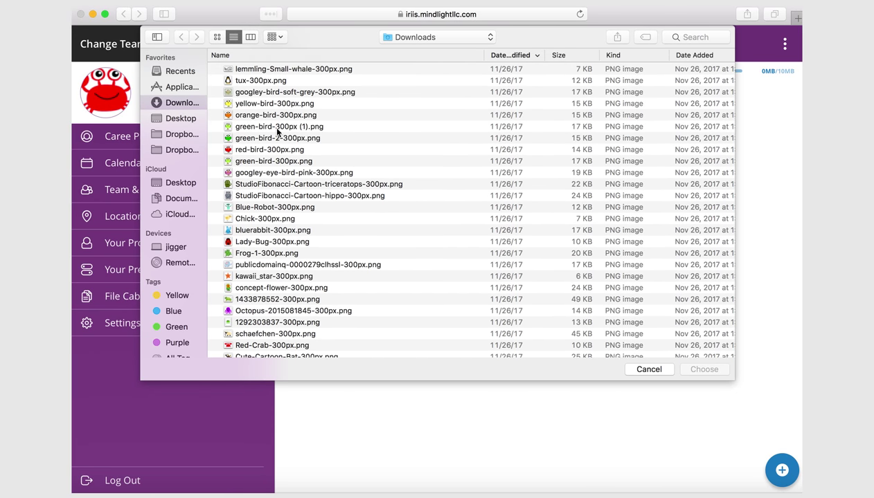
left_click(250, 82)
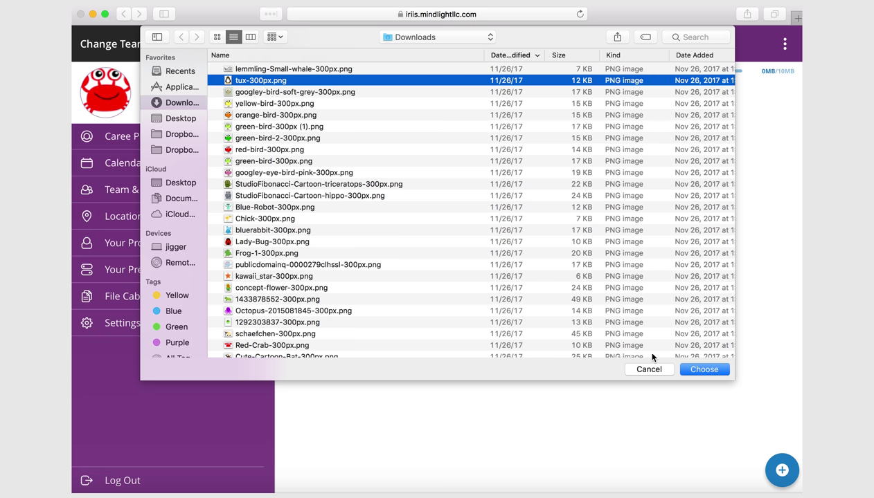
left_click(701, 370)
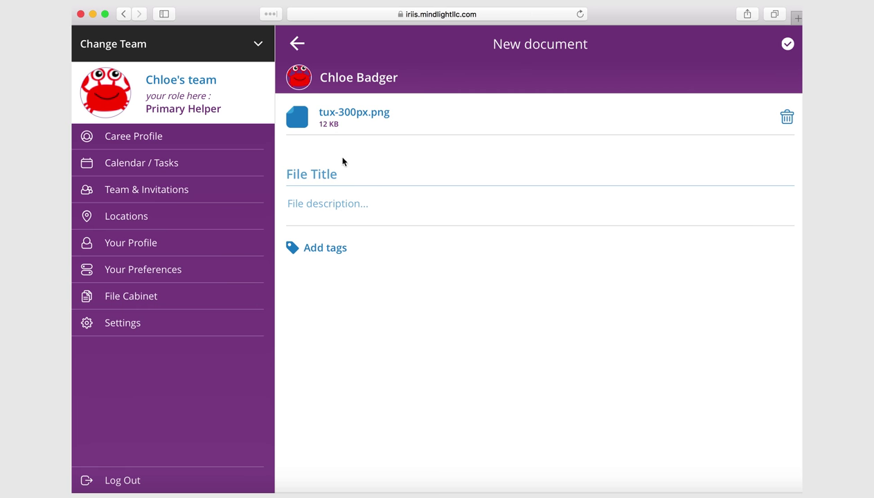
Title the new document 'Tux Pen' and give it the description 'Cute Photo'
left_click(319, 178)
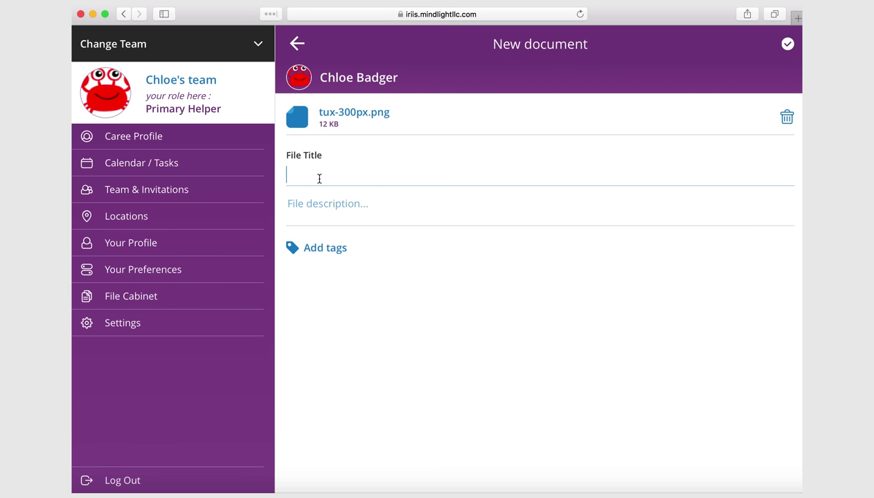
type("Tux Penqu")
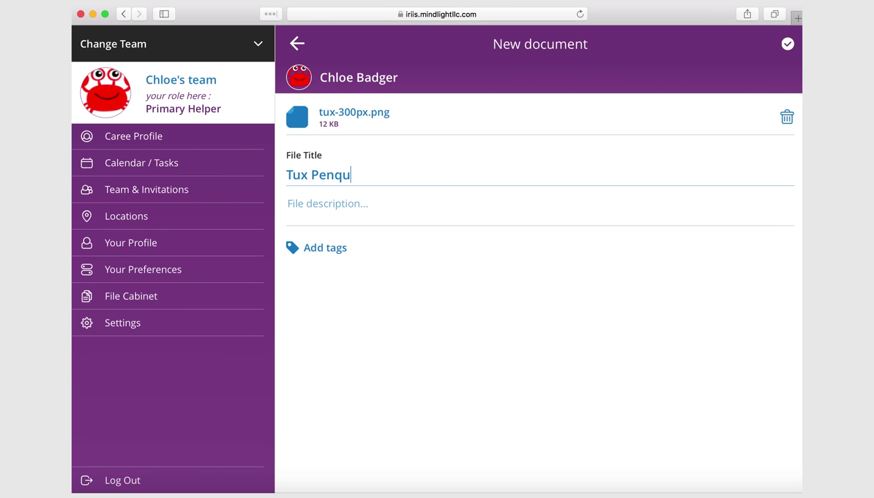
key("BackSpace")
key("BackSpace")
type("g")
key("BackSpace")
key("Tab")
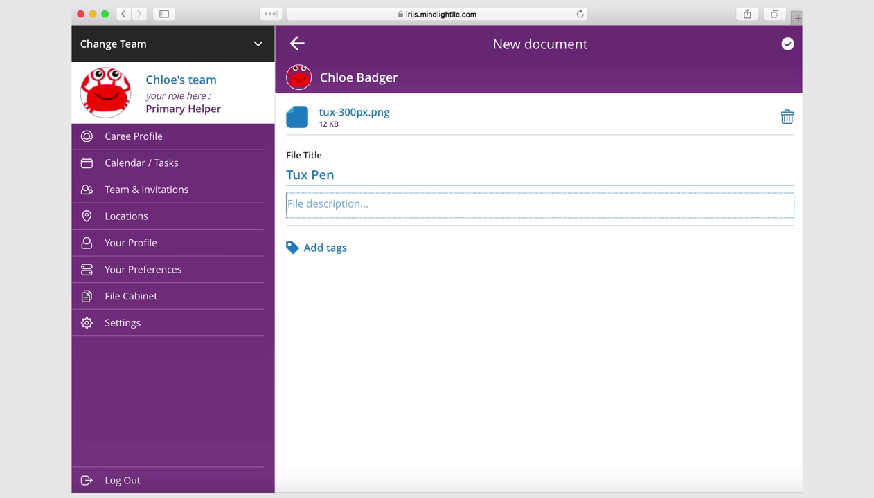
type("Cute Ph")
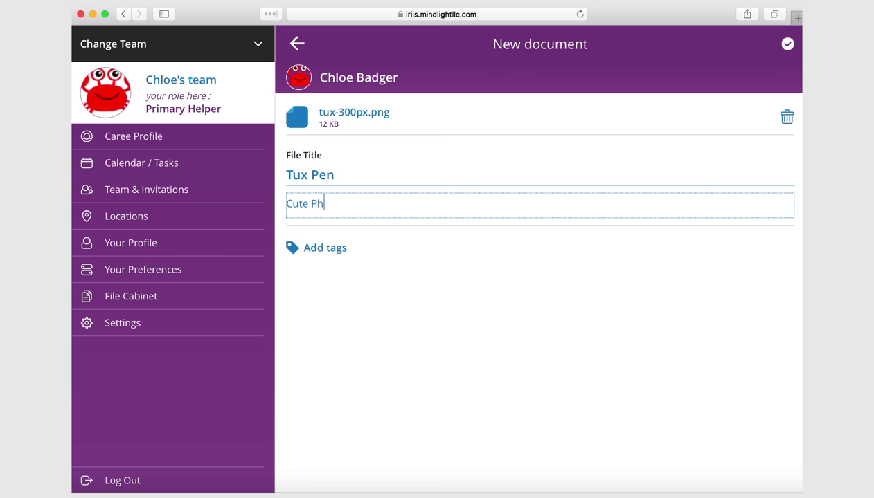
type("oto")
Add the tags Cute, POA, Legal and a new Medical tag to the file
left_click(333, 251)
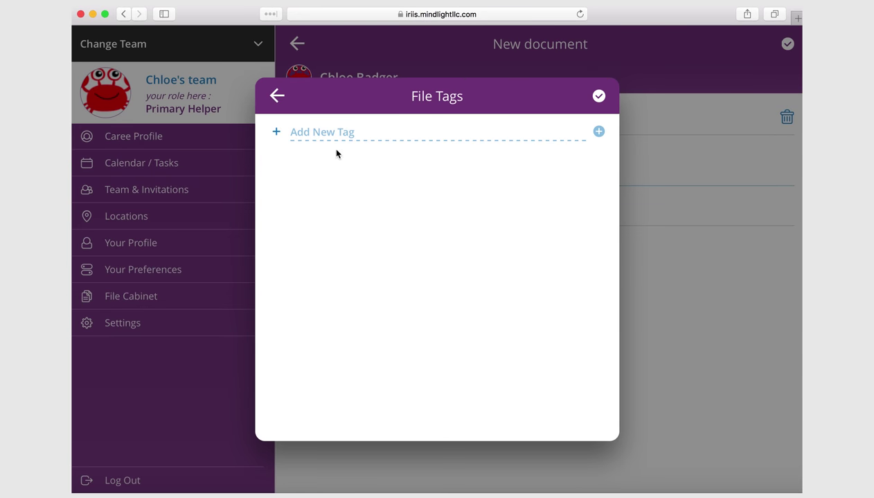
left_click(349, 133)
type("Cute")
left_click(599, 132)
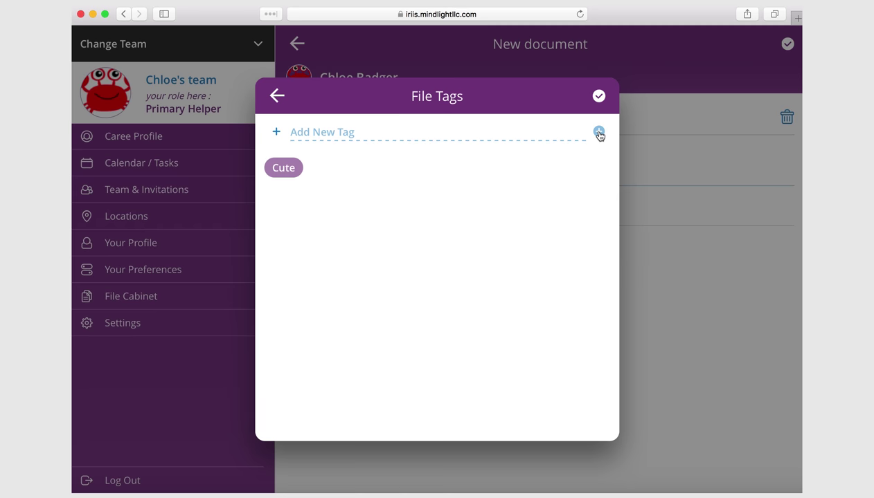
left_click(459, 132)
type("POA")
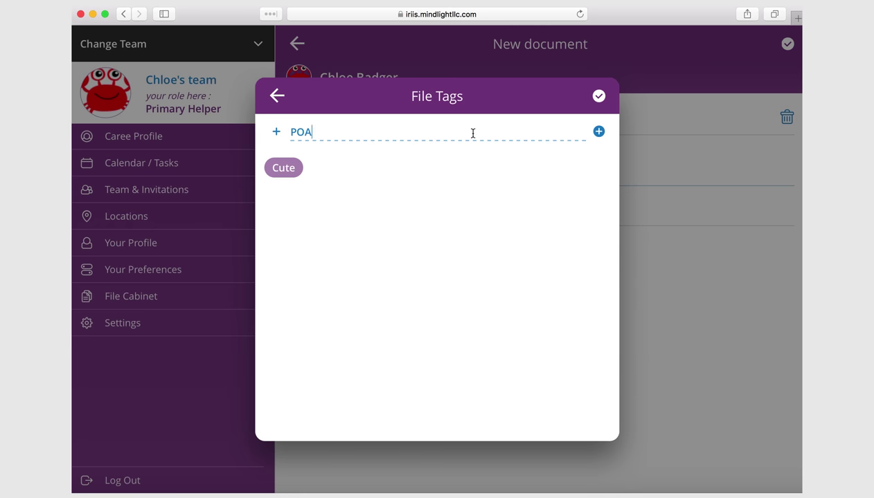
left_click(598, 132)
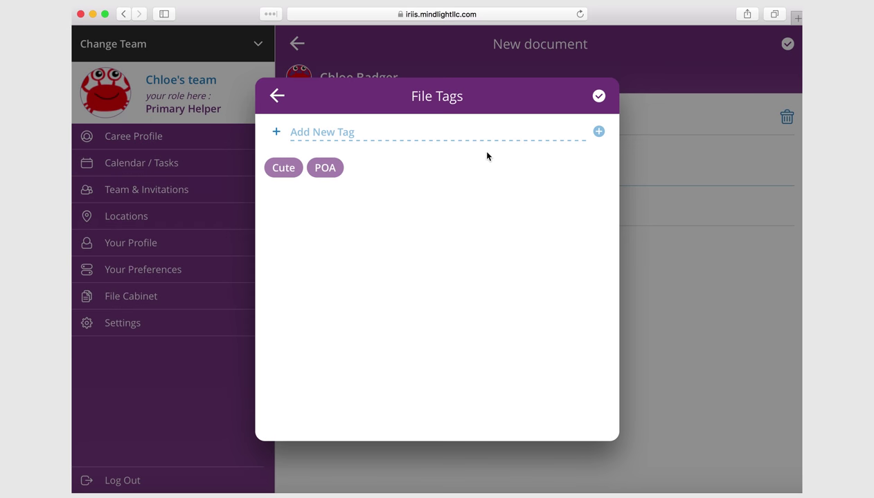
left_click(480, 133)
type("Legal")
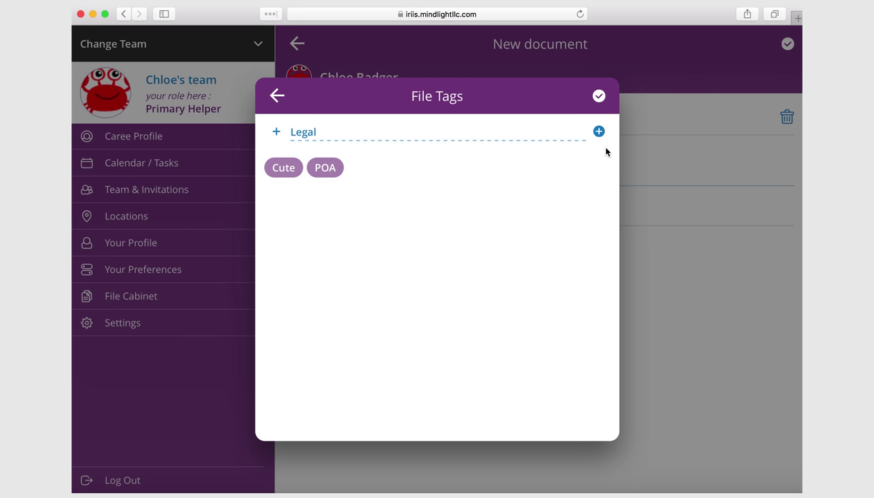
left_click(599, 132)
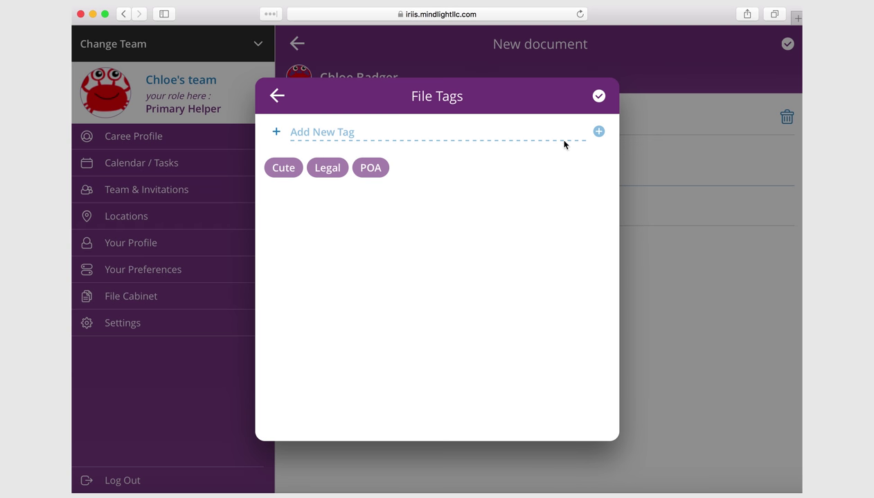
left_click(512, 132)
type("Medical")
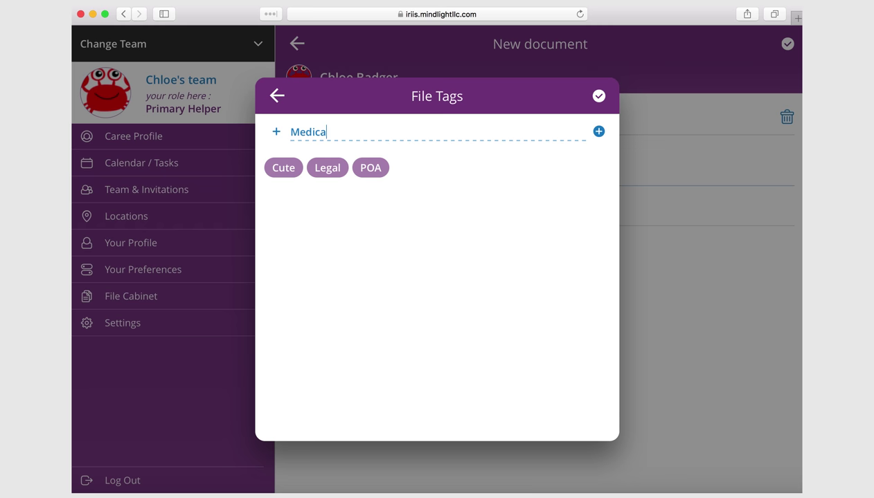
left_click(598, 131)
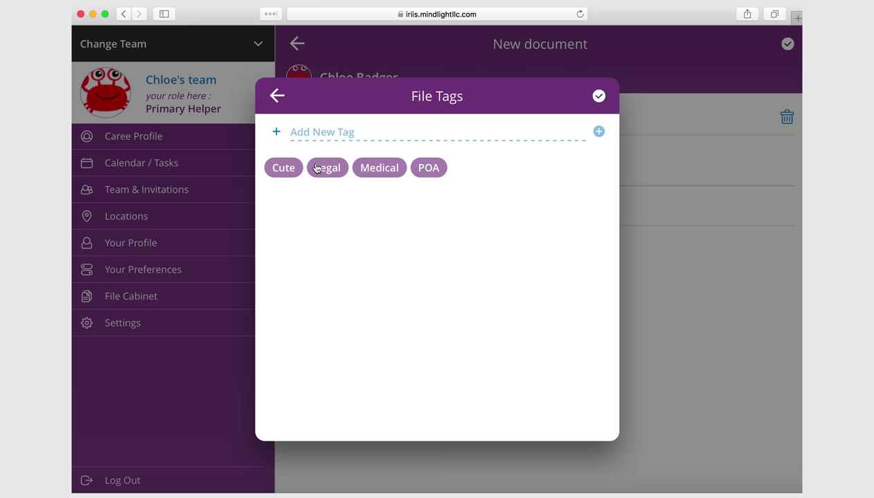
Deselect the Legal, Medical and POA tags, leaving only Cute applied
left_click(325, 171)
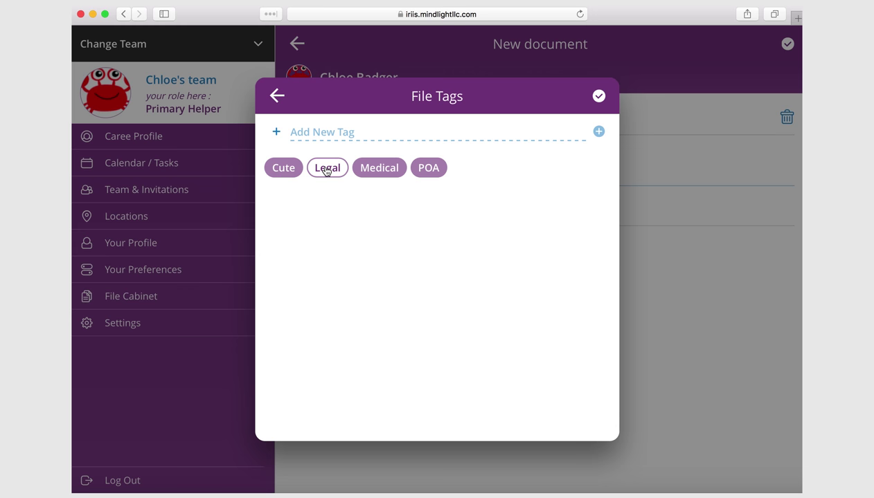
left_click(363, 169)
left_click(423, 173)
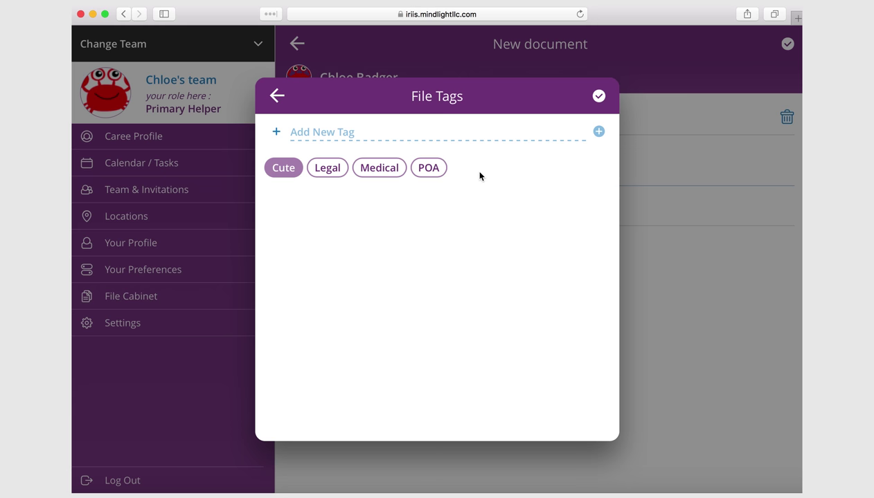
Confirm the tag choice so the Tux Pen form shows the Cute tag
left_click(597, 98)
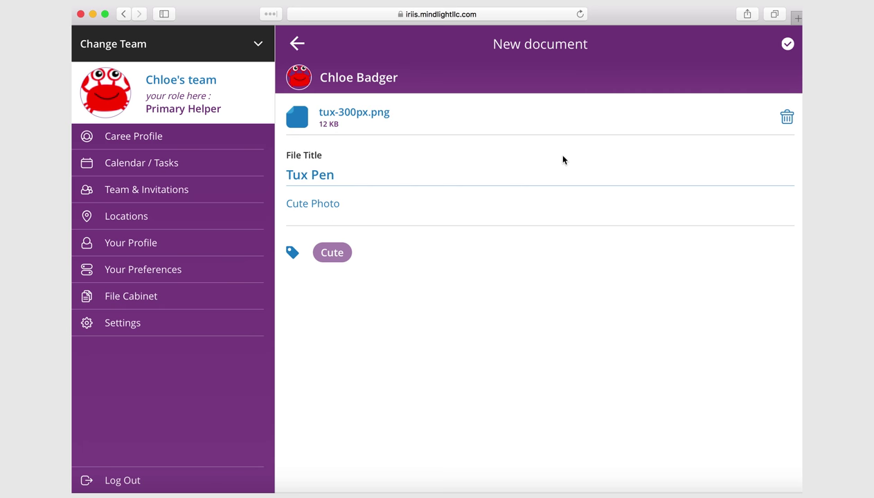
Save the Tux Pen document into the File Cabinet library
left_click(787, 45)
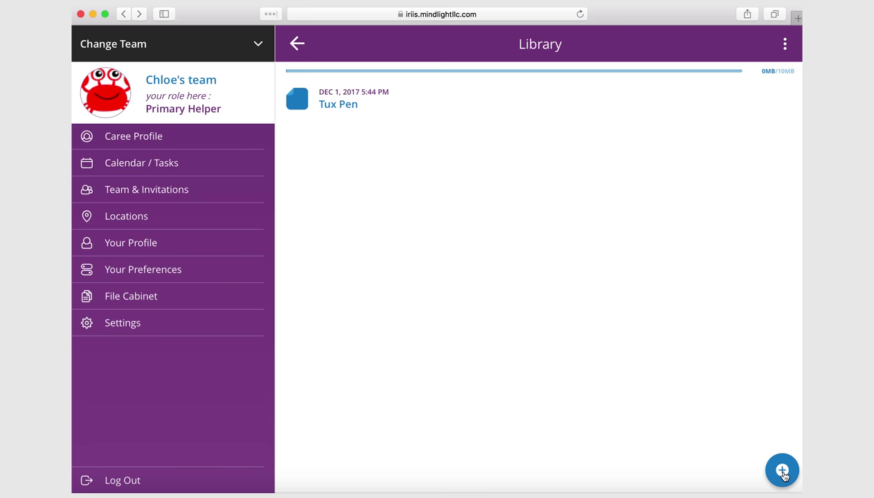
Start a second document and attach the image Cute-Cartoon-Cow-300px.png
left_click(781, 472)
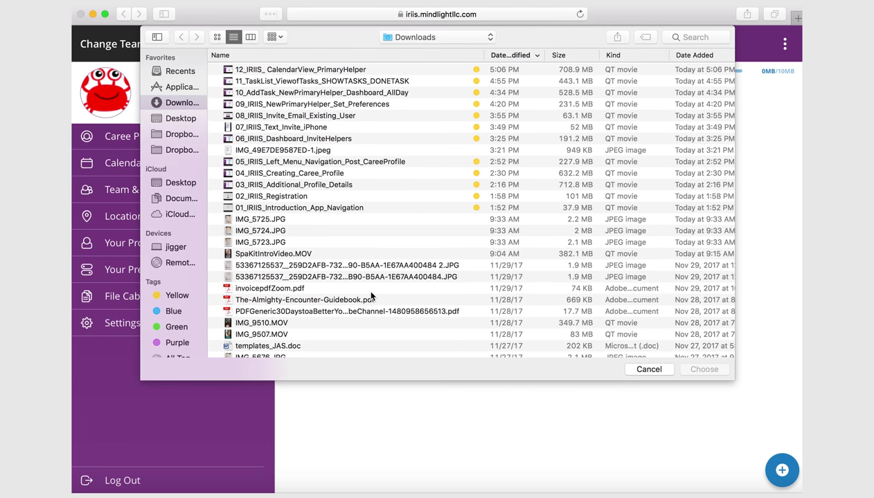
scroll(370, 296, "down", 20)
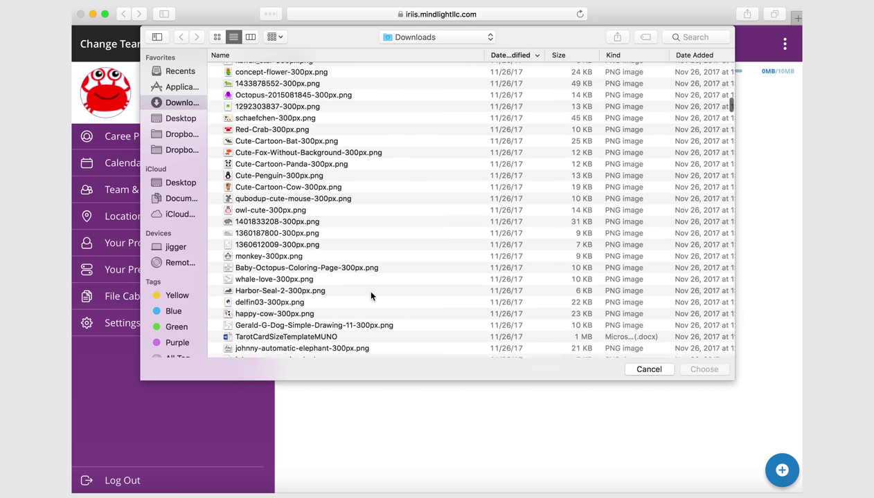
scroll(370, 296, "up", 2)
left_click(278, 216)
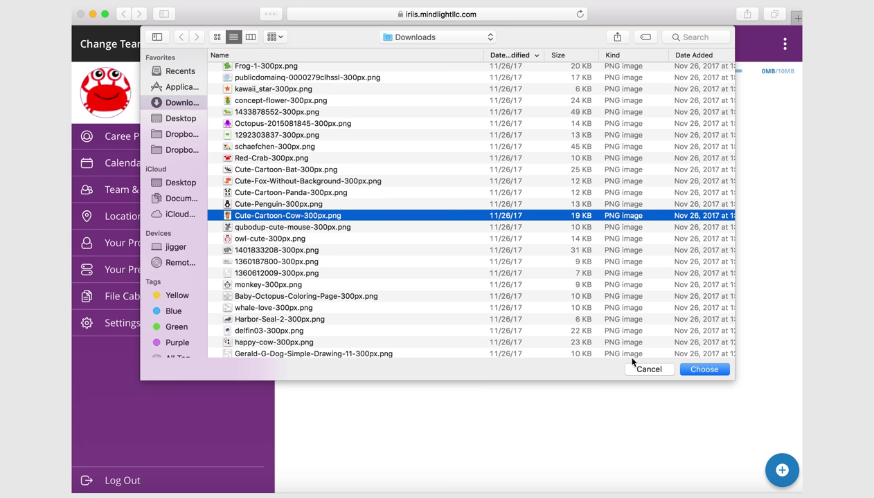
left_click(704, 369)
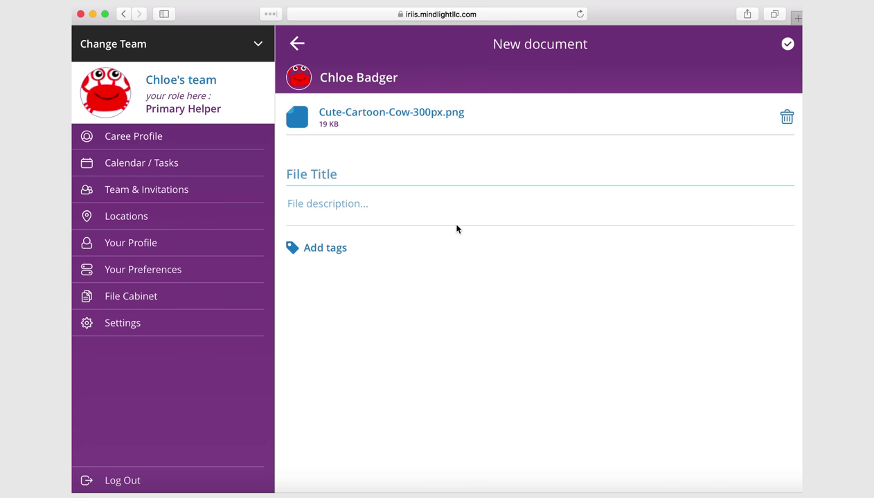
Title it 'Cute Cow', describe it as 'Cow', and tag it Cute
left_click(318, 167)
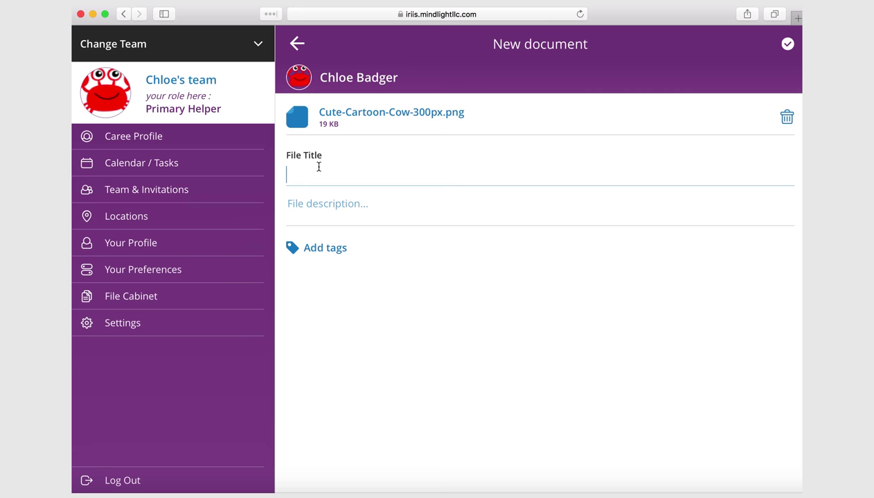
type("Cute Cow")
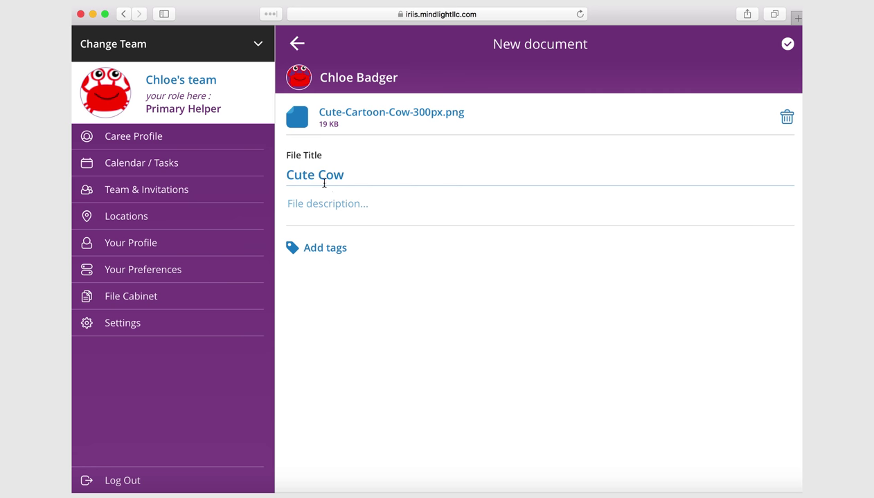
left_click(330, 203)
type("Cow")
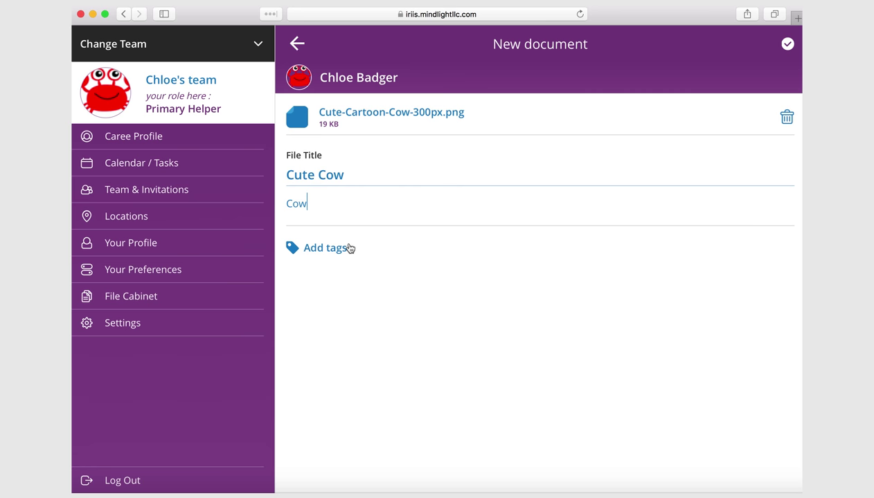
left_click(328, 250)
left_click(285, 171)
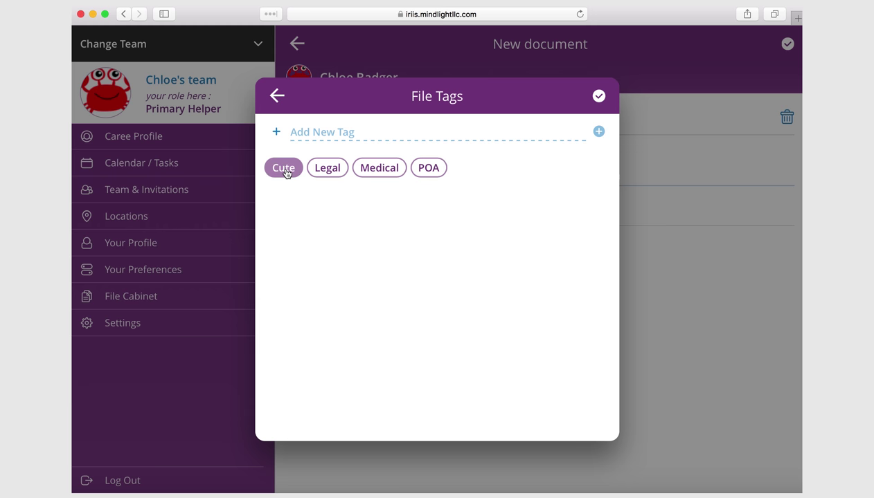
left_click(598, 97)
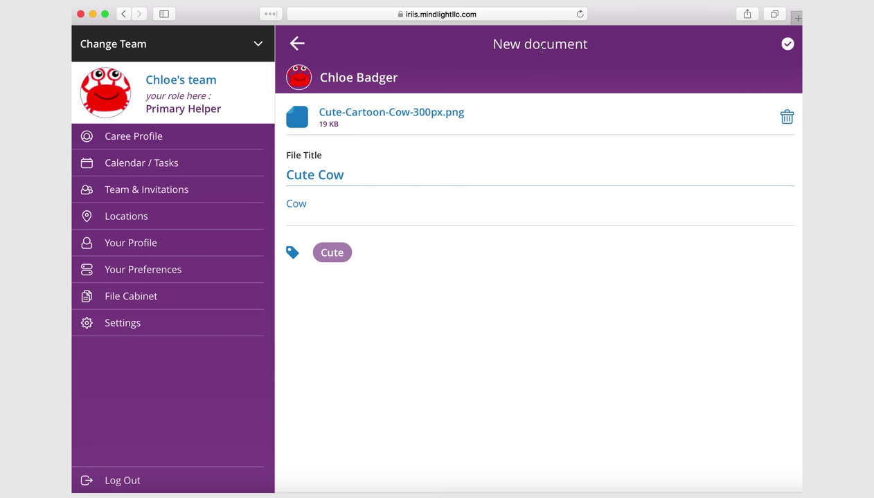
Save the Cute Cow document so the library lists it above Tux Pen
left_click(787, 44)
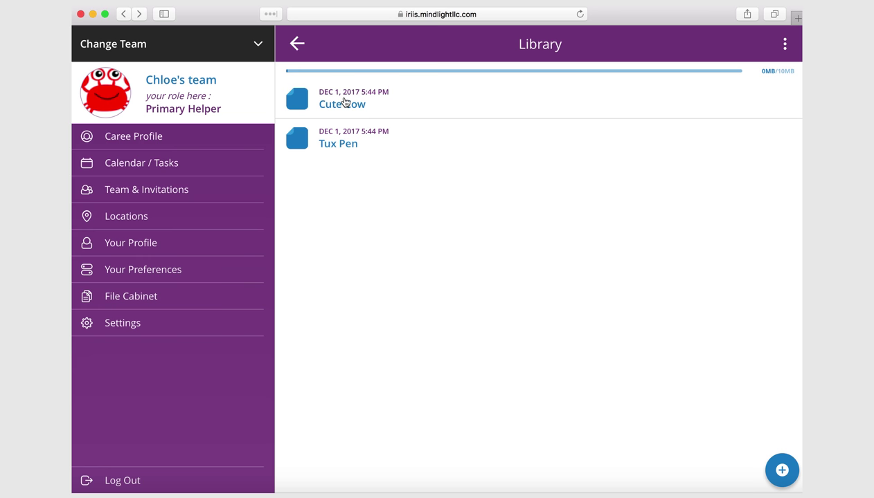
Open Cute Cow's details: the 19 KB cow image, description Cow, and Cute tag
left_click(344, 103)
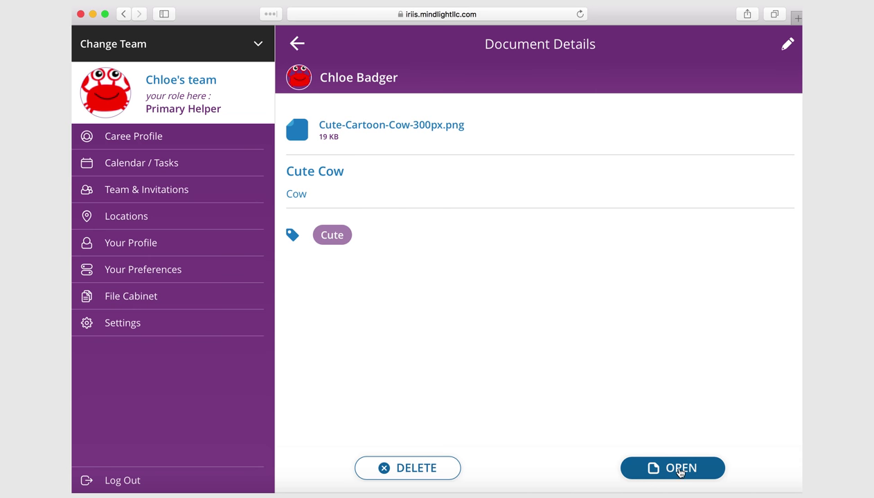
left_click(679, 471)
key("ctrl+Up")
key("Escape")
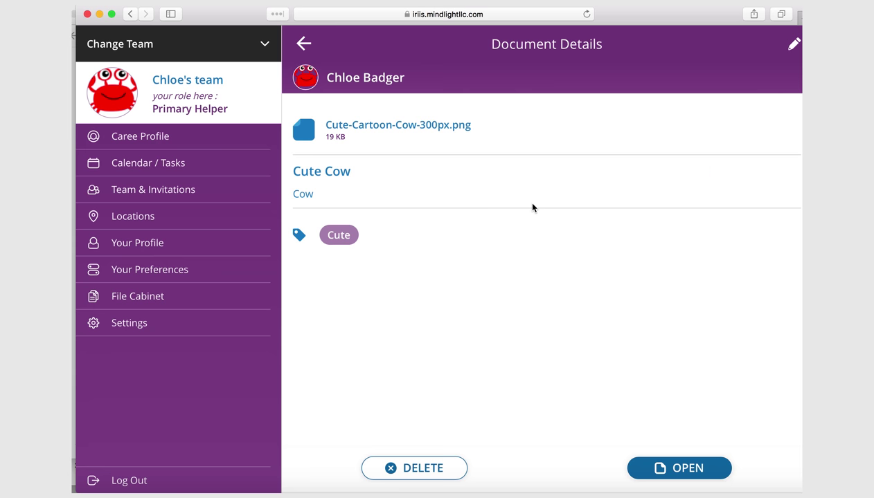